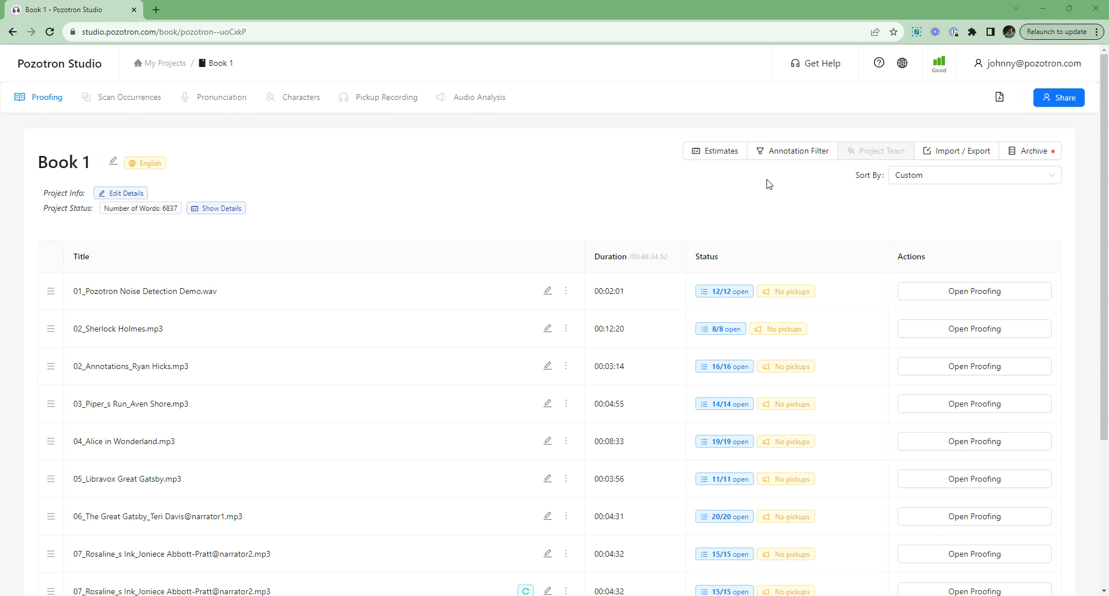
Step: Filter out all noise annotations across the Book 1 project and confirm the filter
click(791, 156)
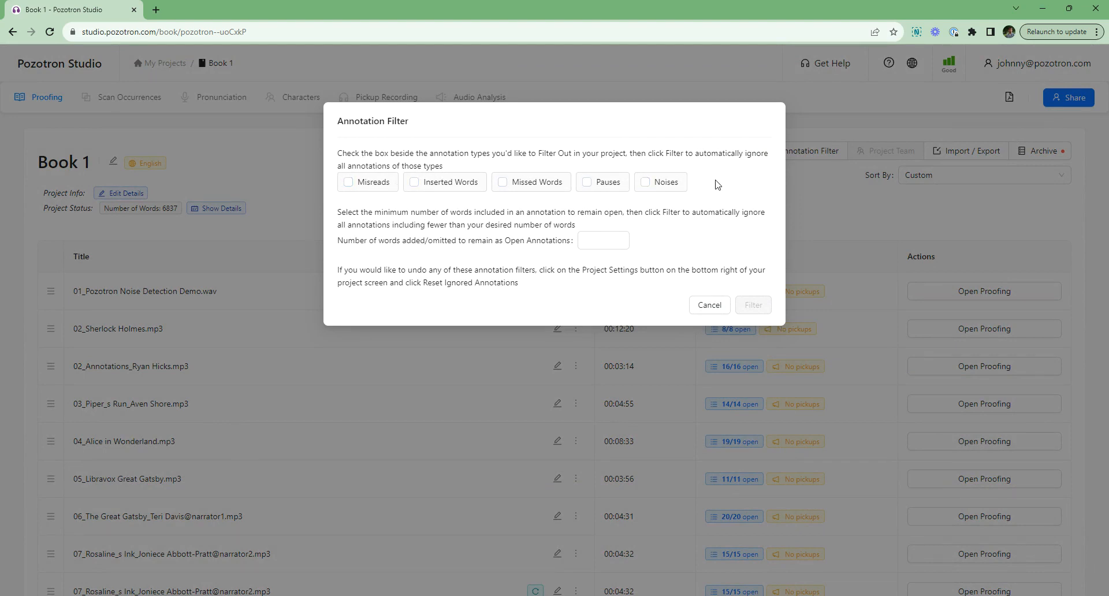
click(651, 183)
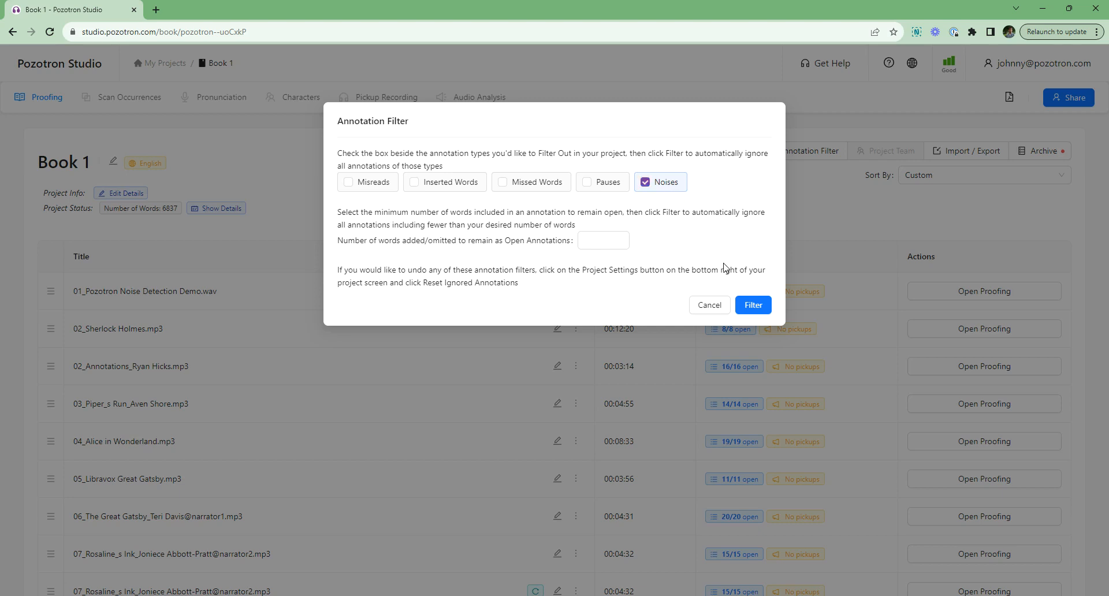
click(754, 306)
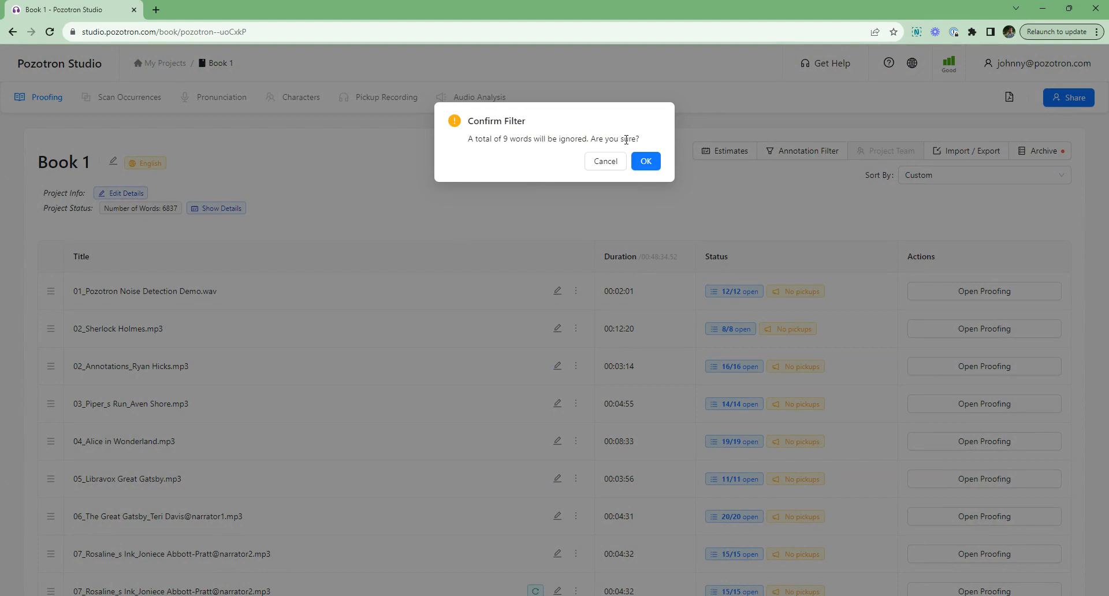
click(647, 162)
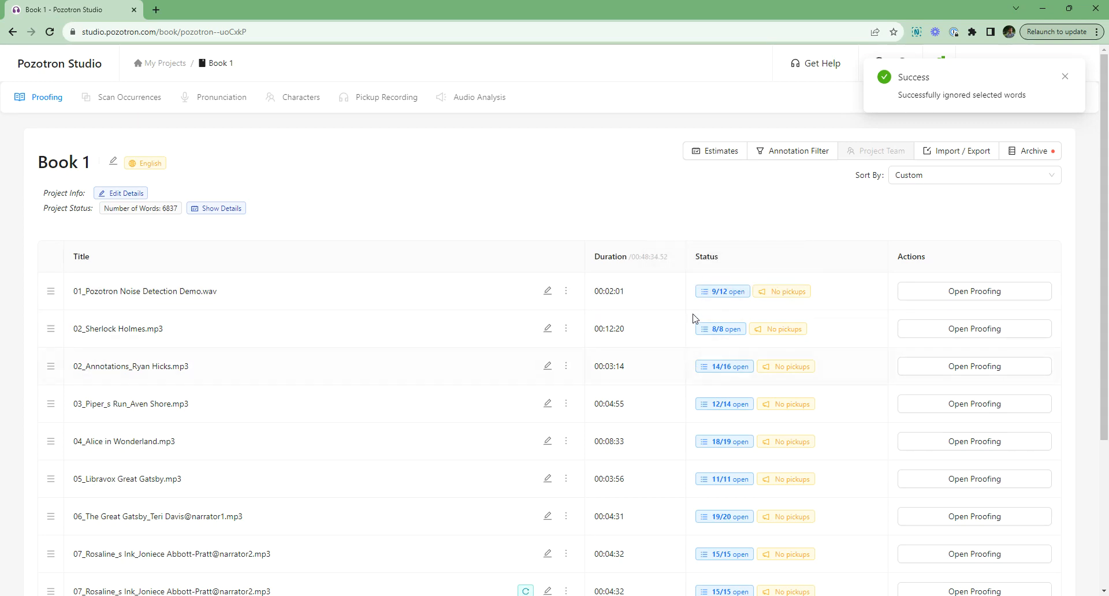
Step: Open proofing for the 01_Pozotron Noise Detection Demo.wav chapter
scroll(786, 347, down, 1)
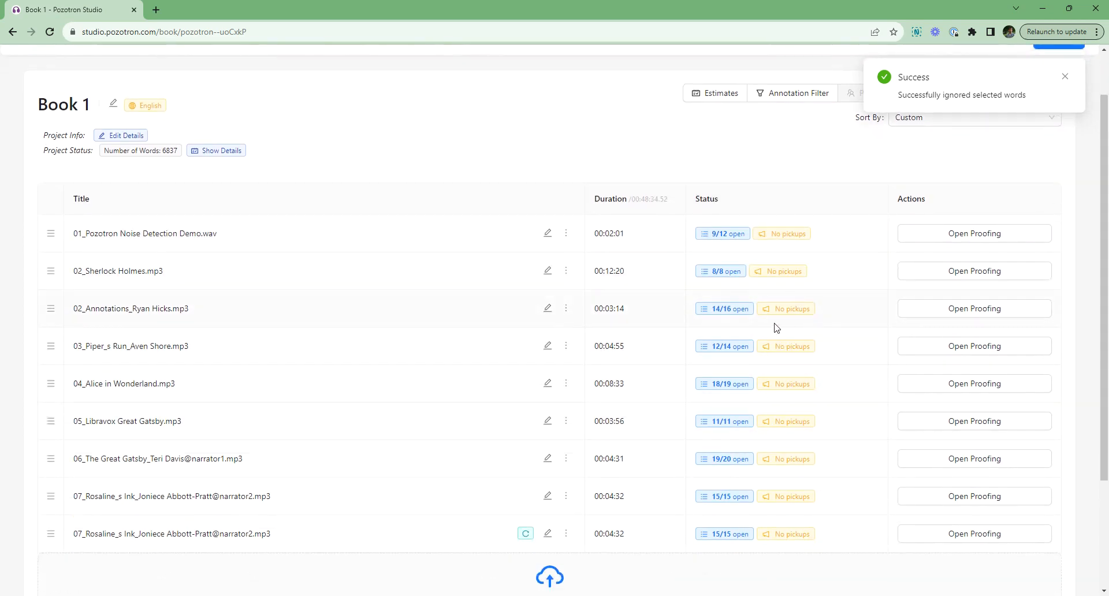
scroll(765, 328, up, 1)
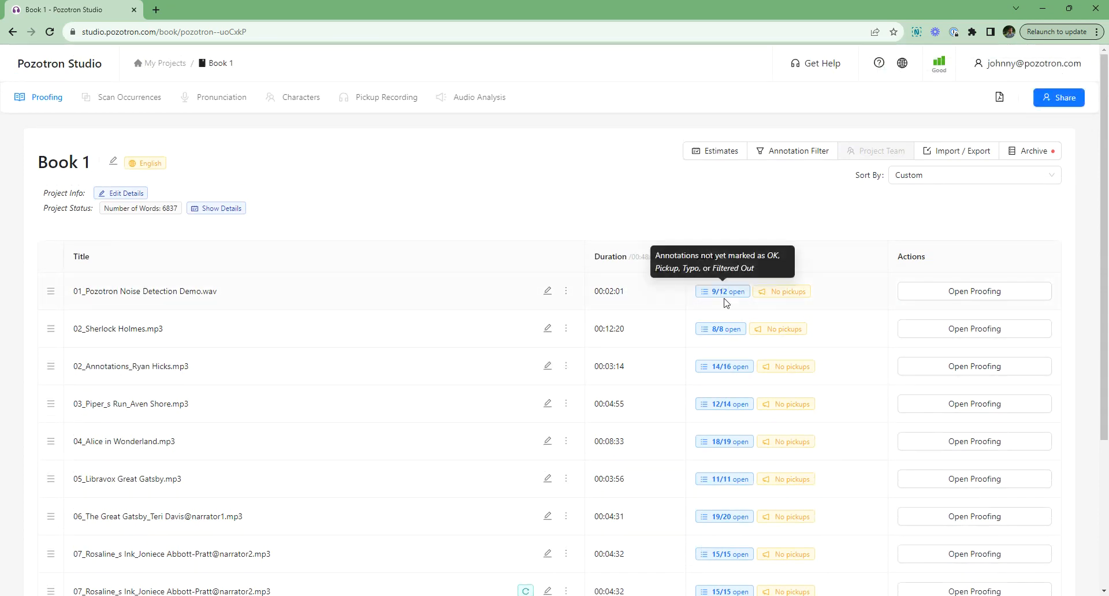
mouse_move(724, 295)
click(975, 291)
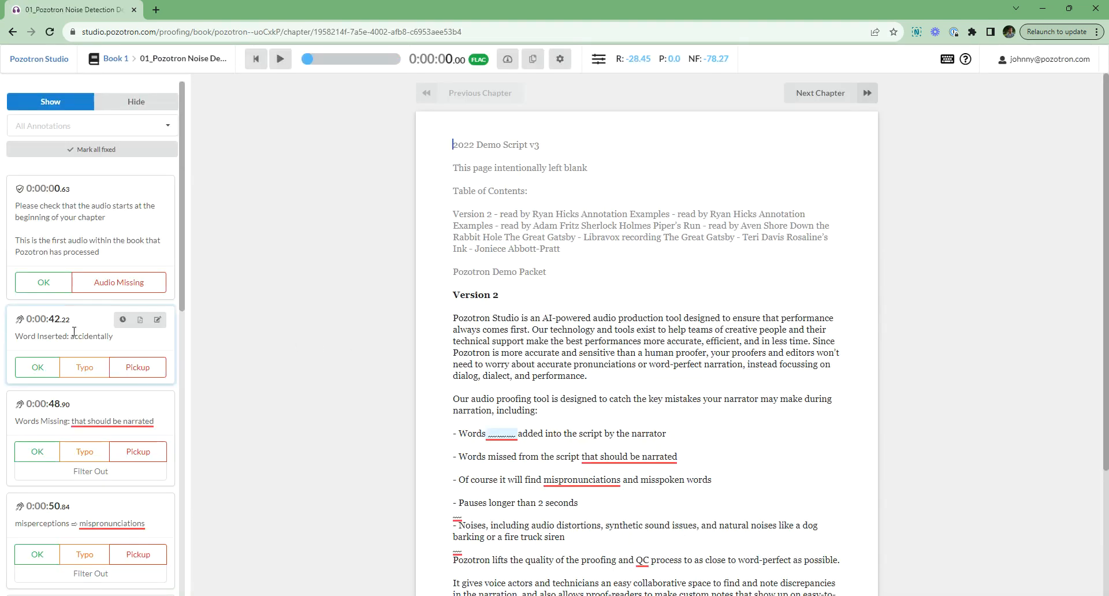
Step: Reopen the filtered noise annotations at 0:01:00 and 0:01:06 to review their classifications
scroll(115, 338, down, 5)
scroll(116, 338, down, 2)
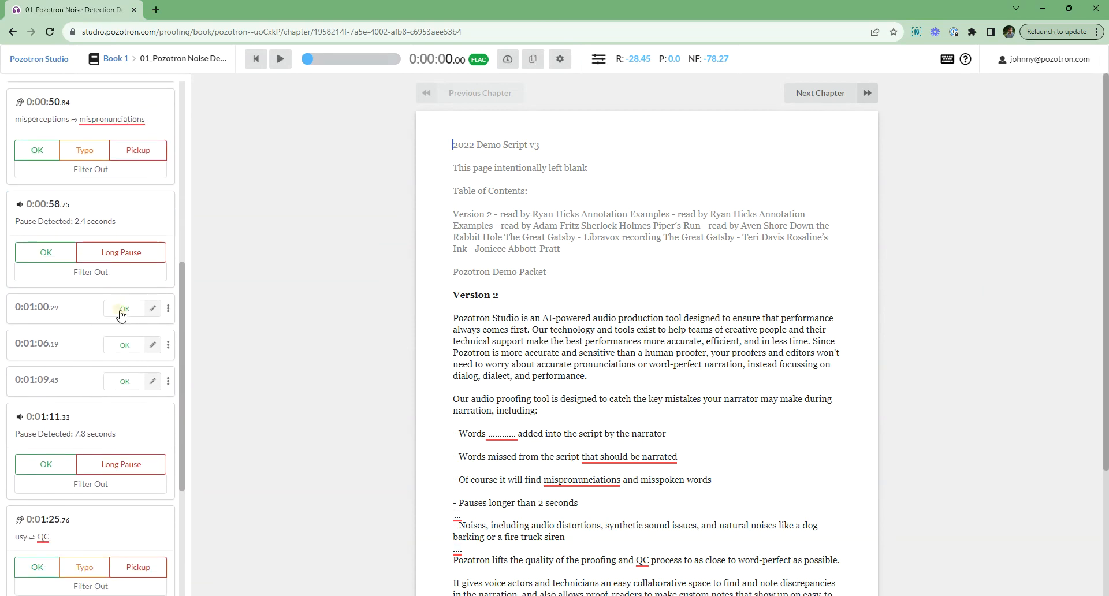
click(123, 315)
click(118, 412)
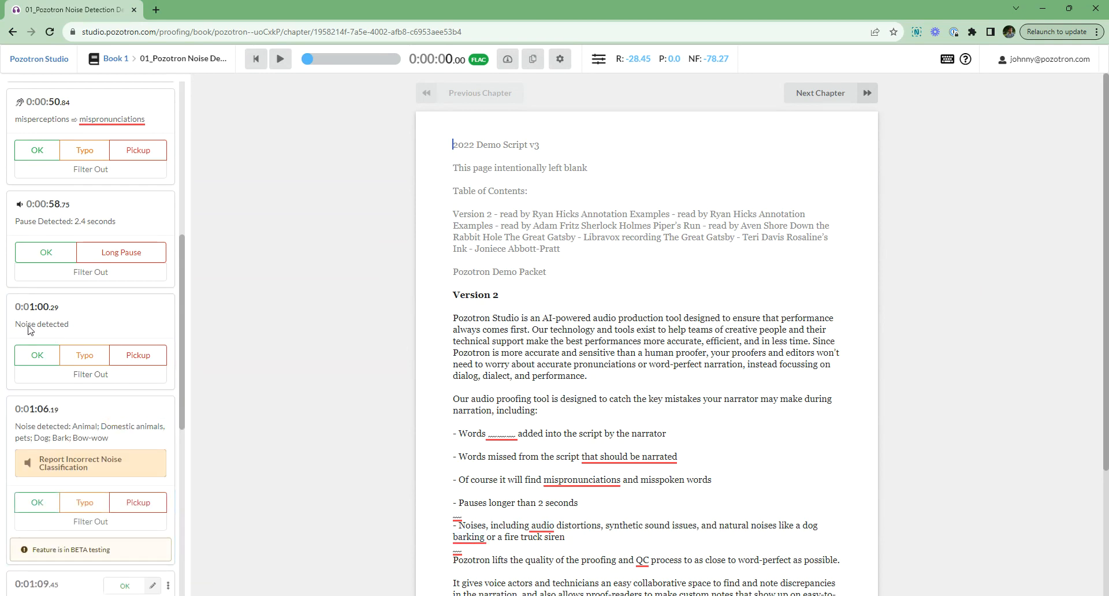
click(85, 354)
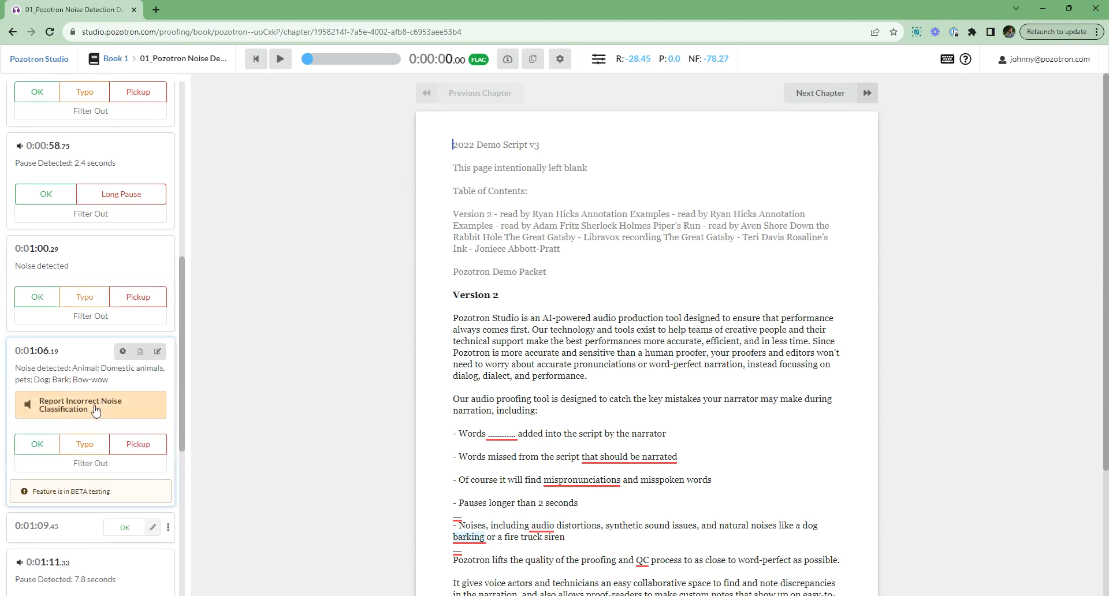
Step: Mark the noise annotations at 0:01:09 and 0:01:06 and the pause at 0:01:11 as OK
mouse_move(87, 386)
scroll(87, 386, down, 1)
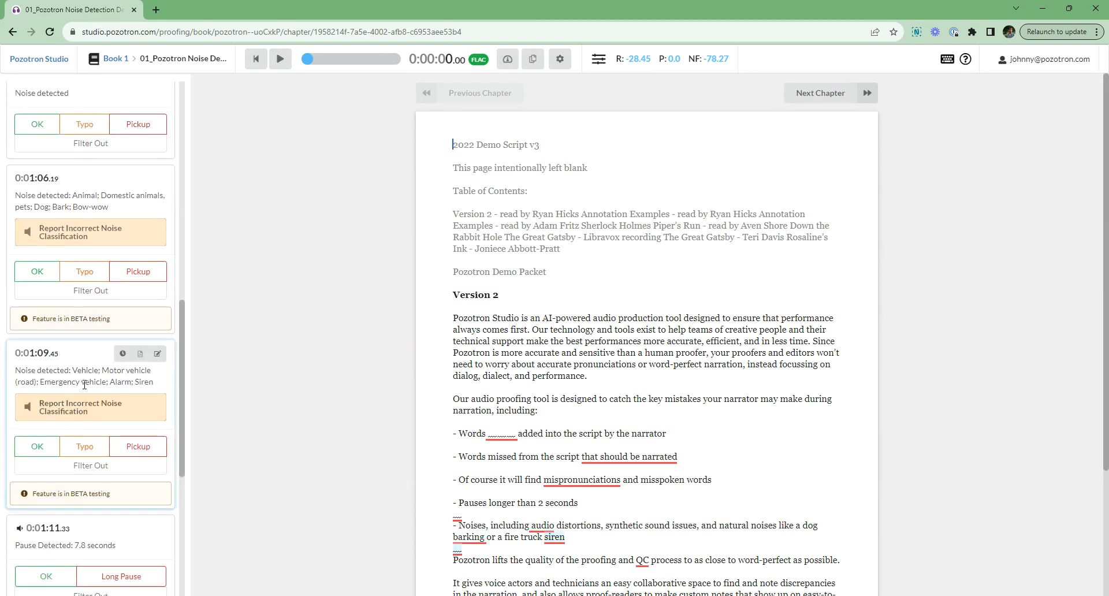
click(37, 448)
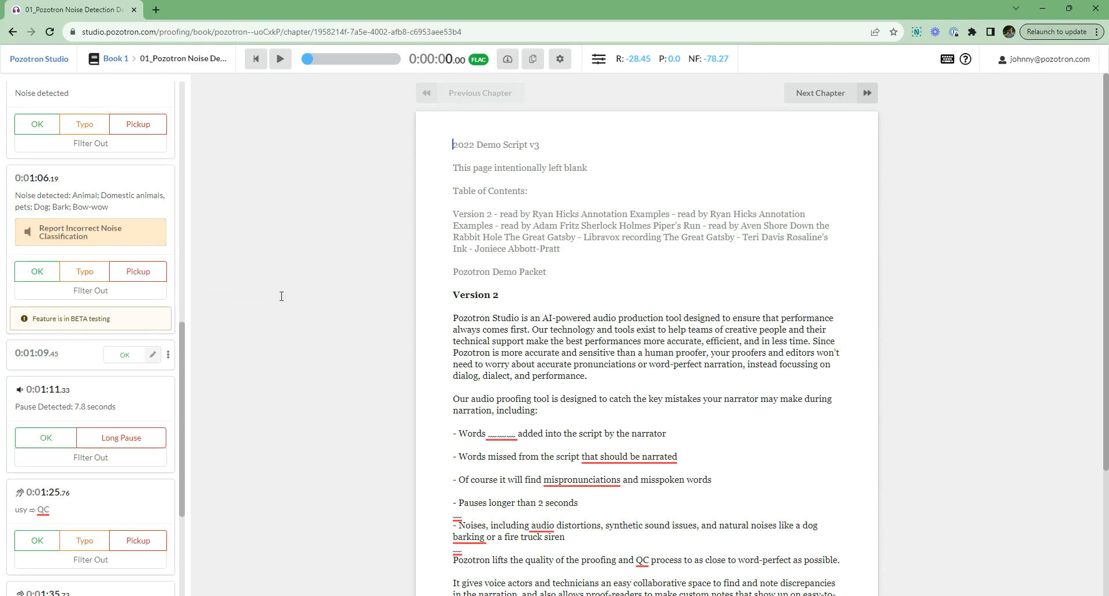
click(39, 276)
scroll(64, 324, up, 3)
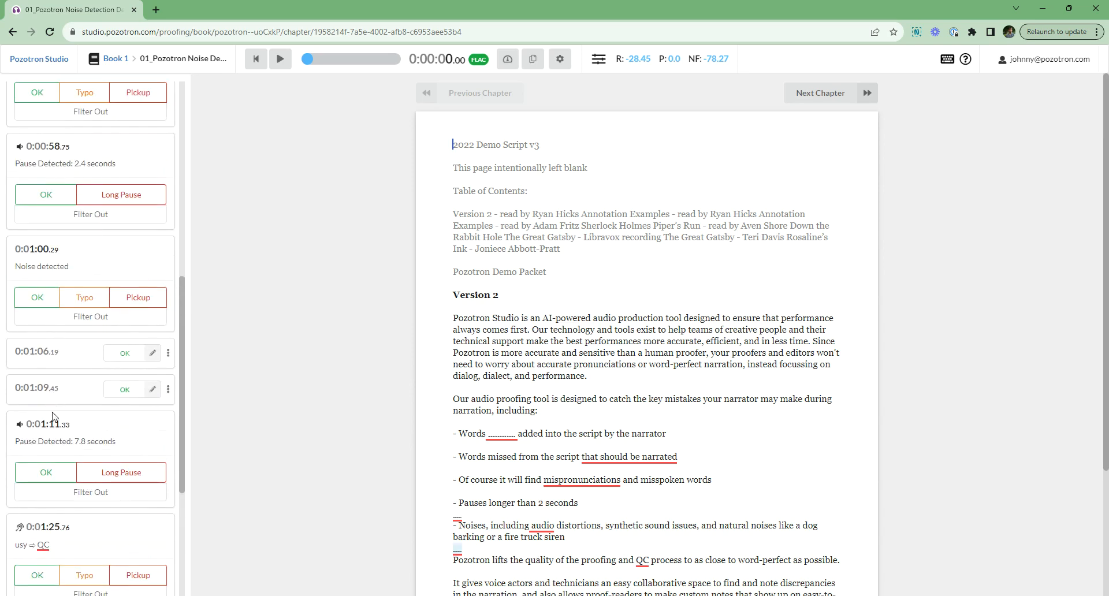
click(46, 472)
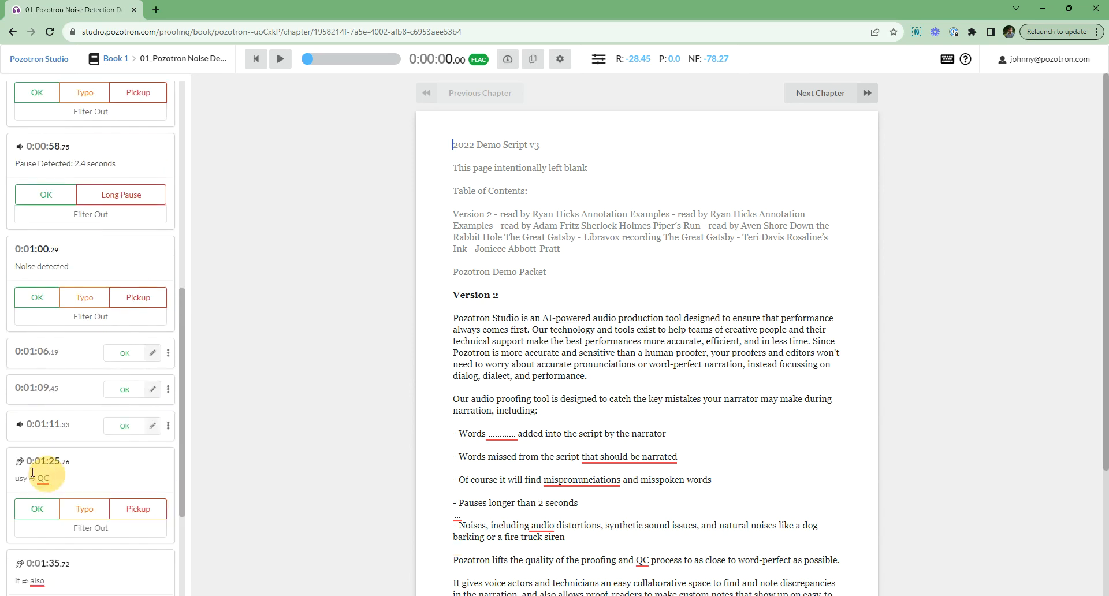
click(122, 60)
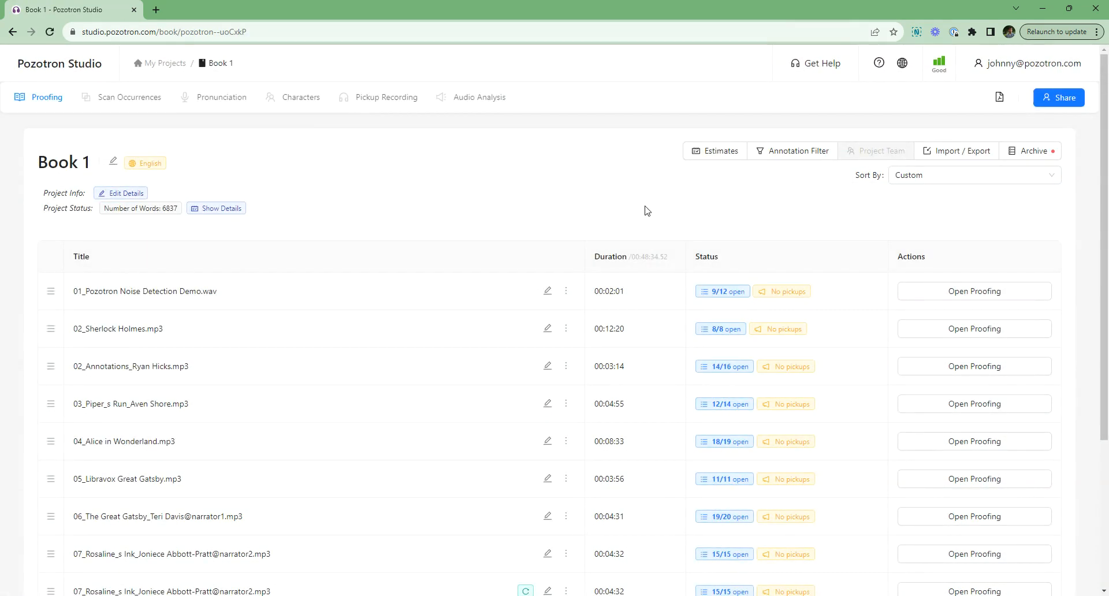
click(802, 154)
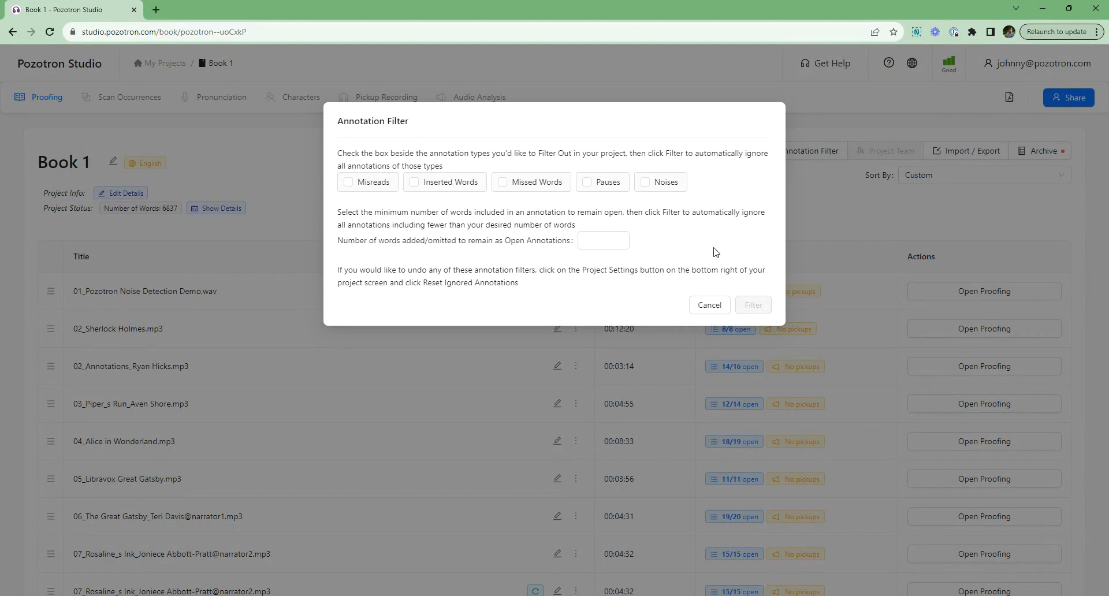
click(589, 242)
click(698, 241)
click(361, 185)
click(434, 184)
click(531, 187)
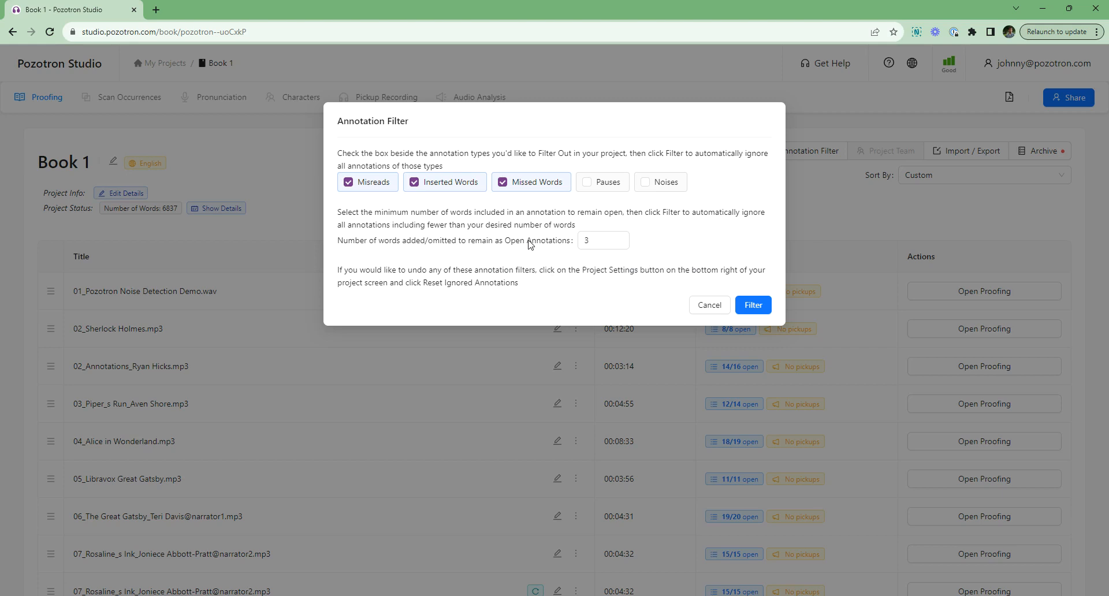
click(714, 306)
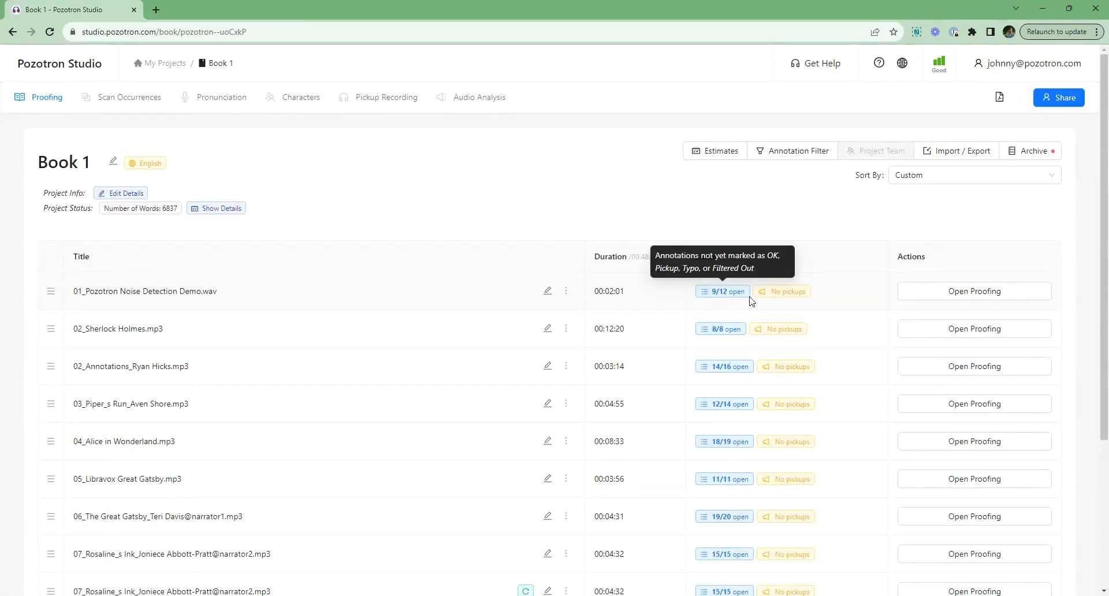
Step: Open the first chapter's proofing and play back the inserted-word and missing-words annotations in the script
click(951, 293)
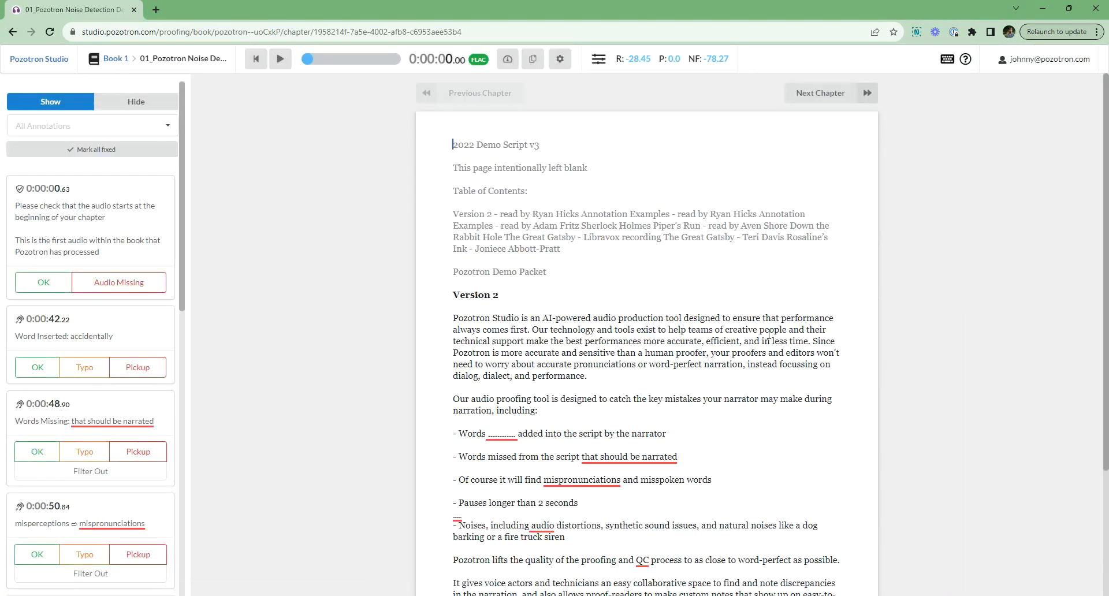
scroll(581, 328, down, 3)
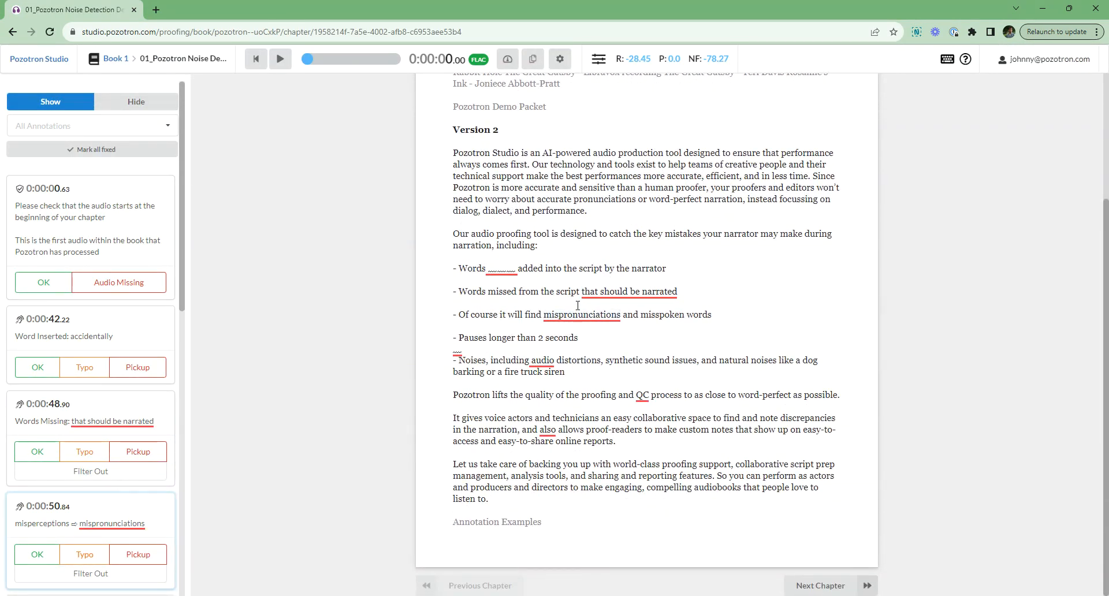
click(459, 267)
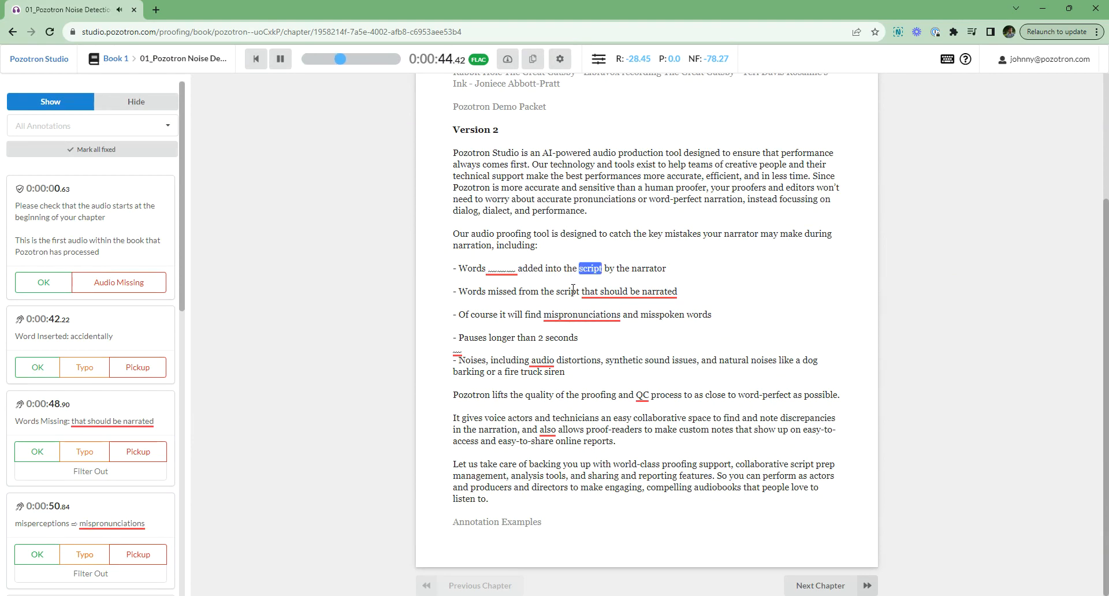
key(space)
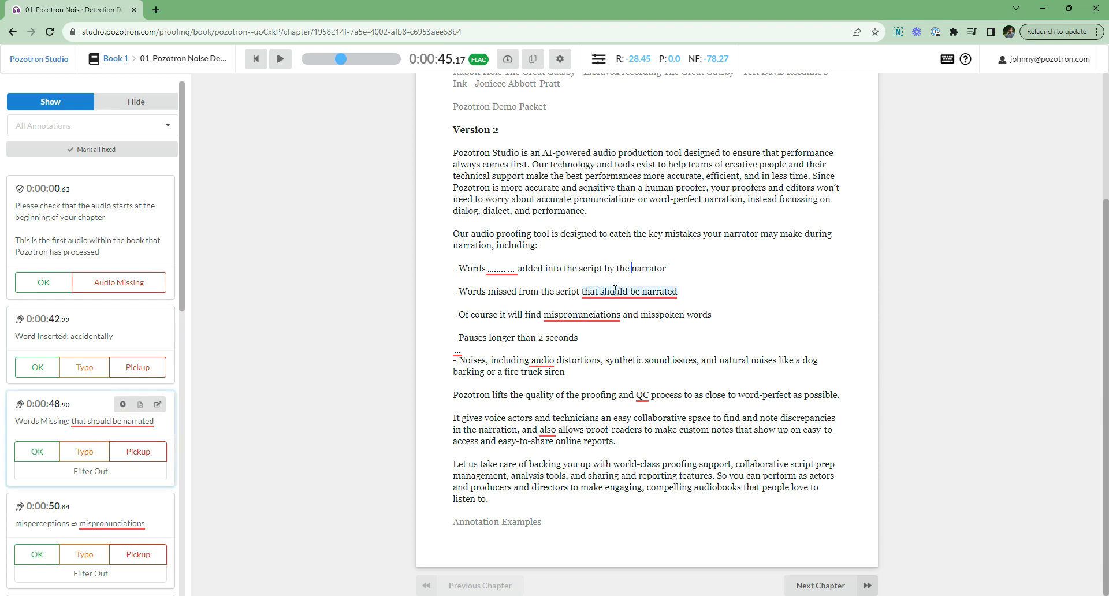
click(461, 292)
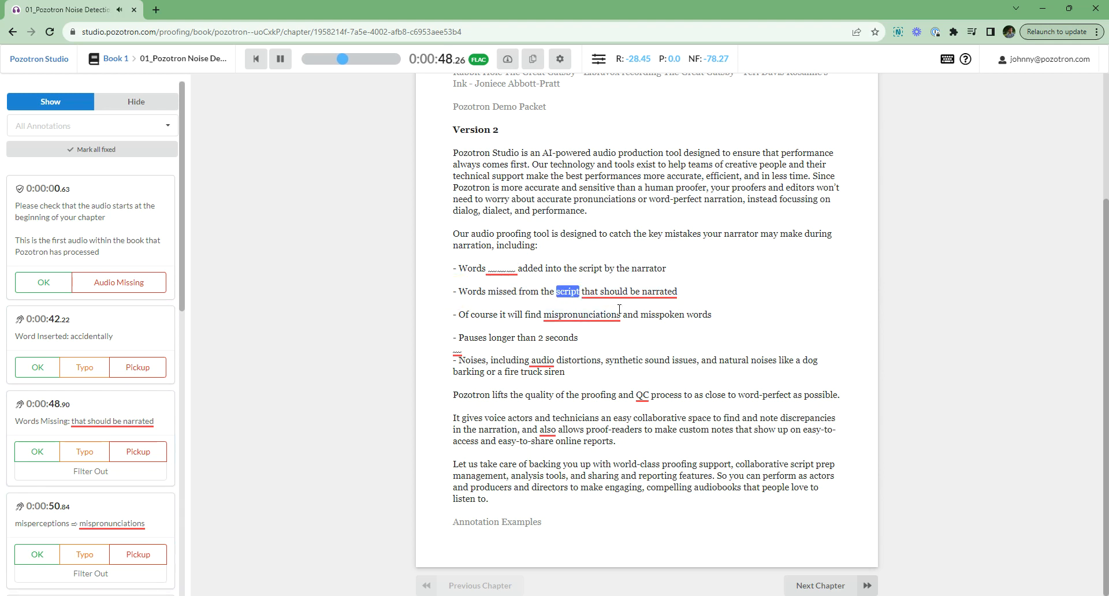
key(space)
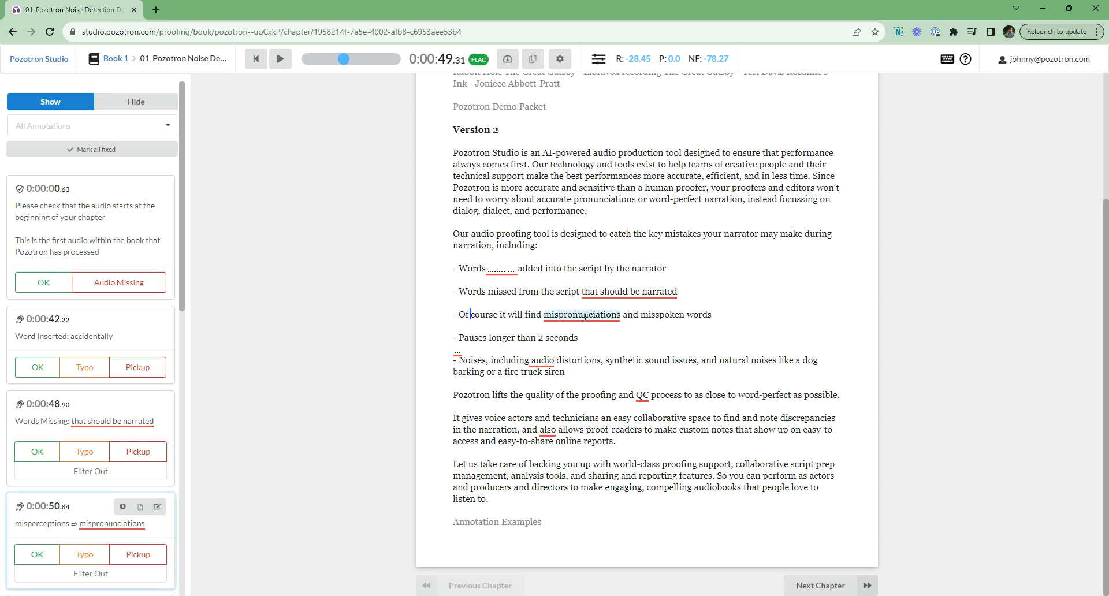
Step: Filter out misreads, inserted words and missed words, keeping annotations of 3 or more words open, and confirm
click(108, 59)
click(779, 153)
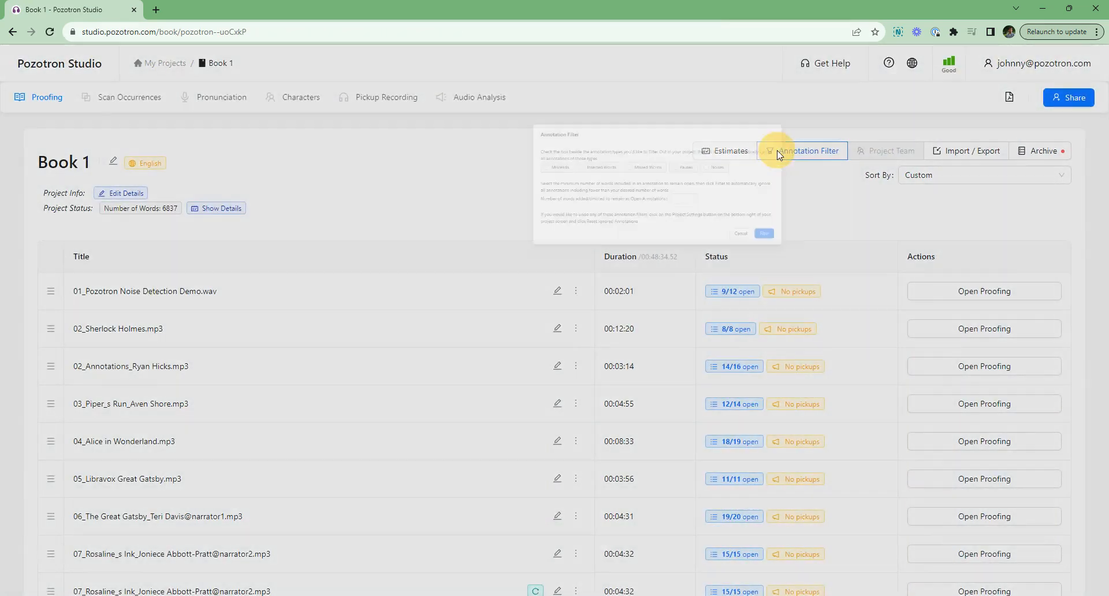
click(375, 183)
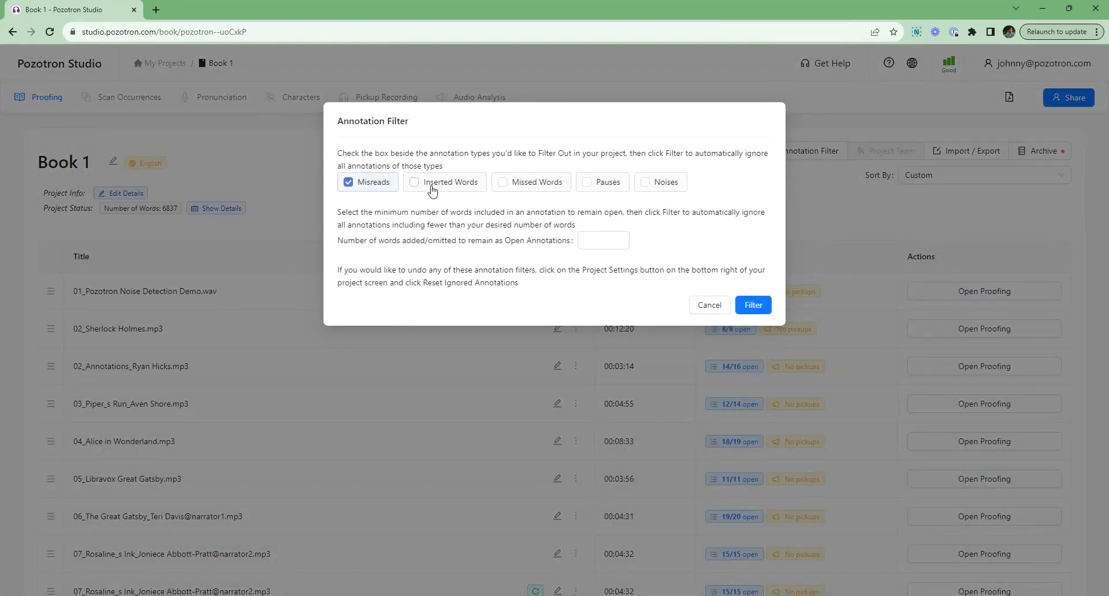
click(435, 184)
click(522, 184)
click(594, 240)
text(3)
click(754, 305)
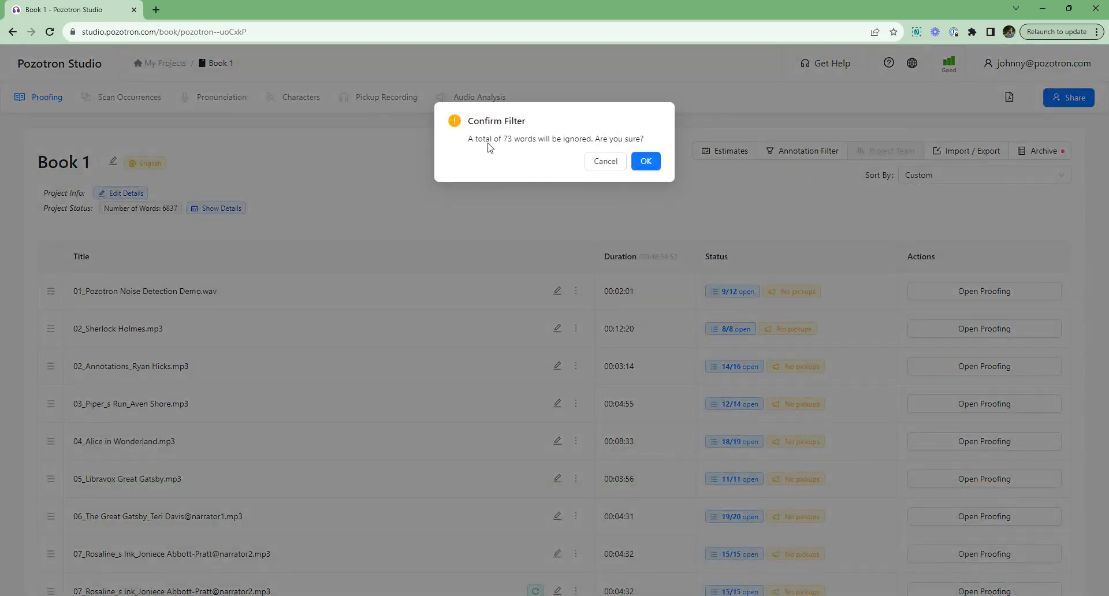
click(645, 164)
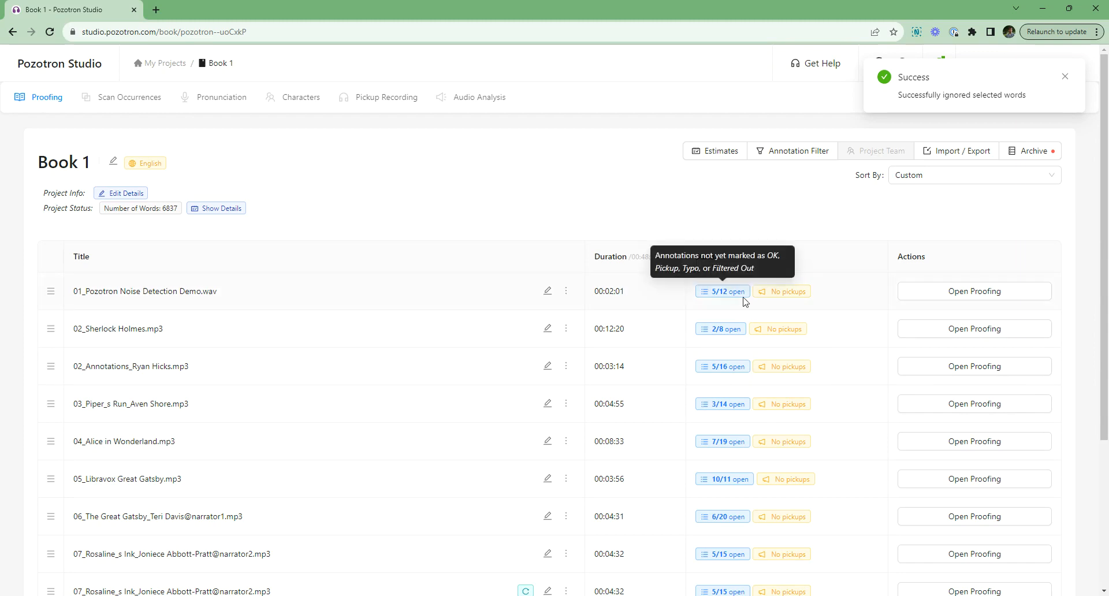
Step: Open the first chapter's proofing and review the remaining annotations in the script
scroll(752, 405, down, 1)
scroll(716, 277, up, 1)
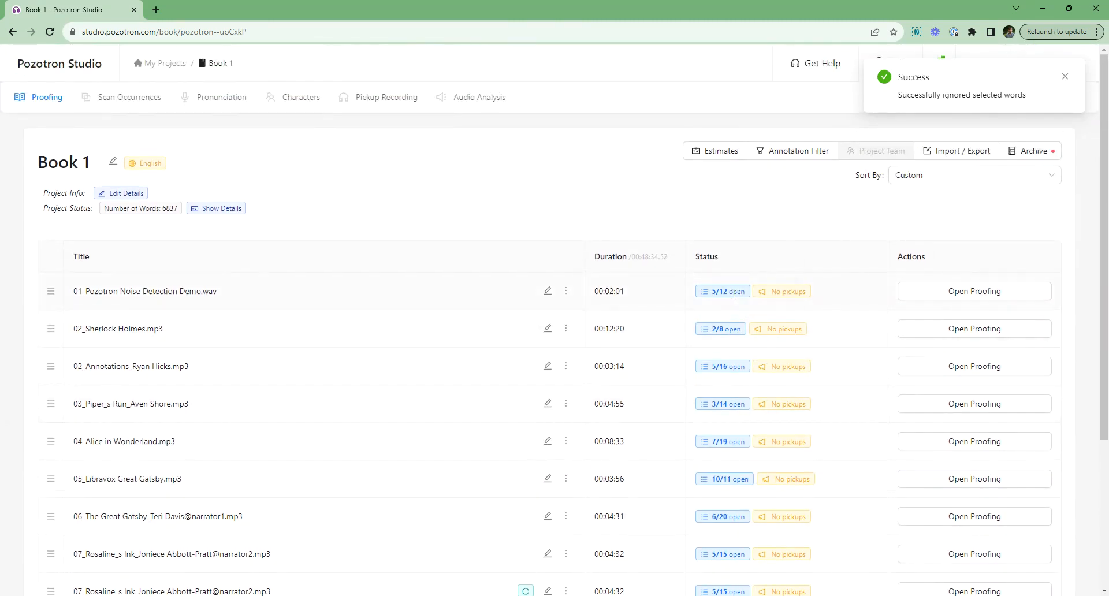
click(978, 294)
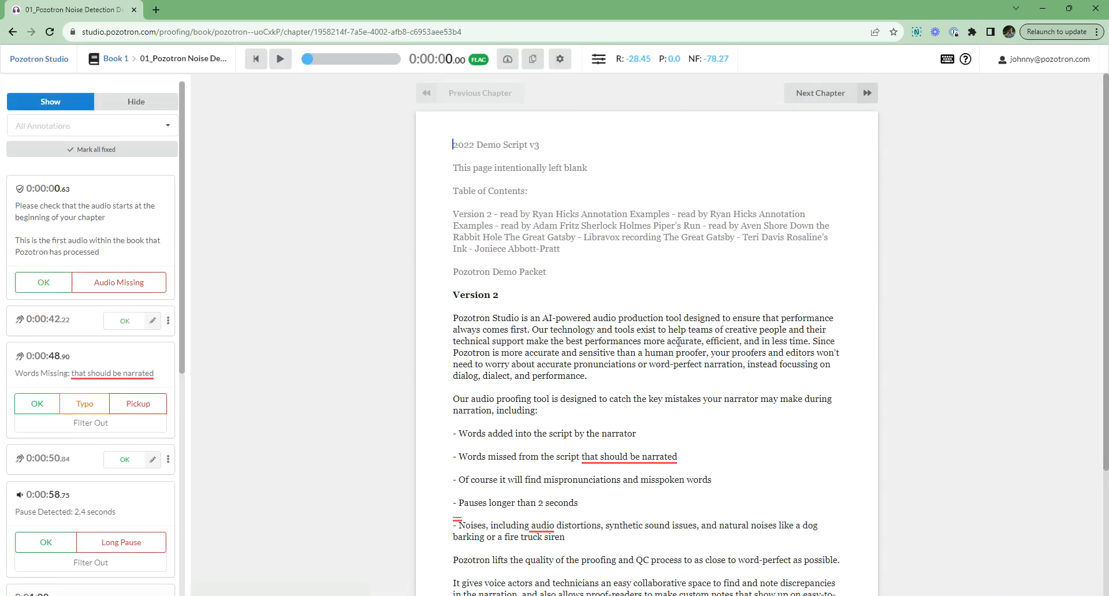
scroll(537, 369, down, 2)
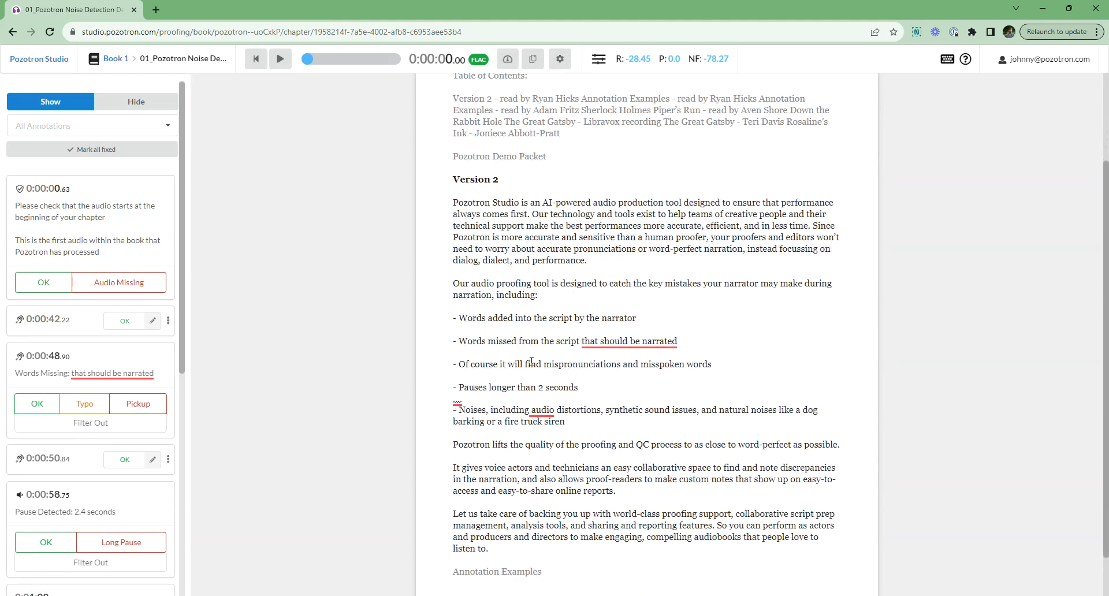
click(630, 341)
click(111, 59)
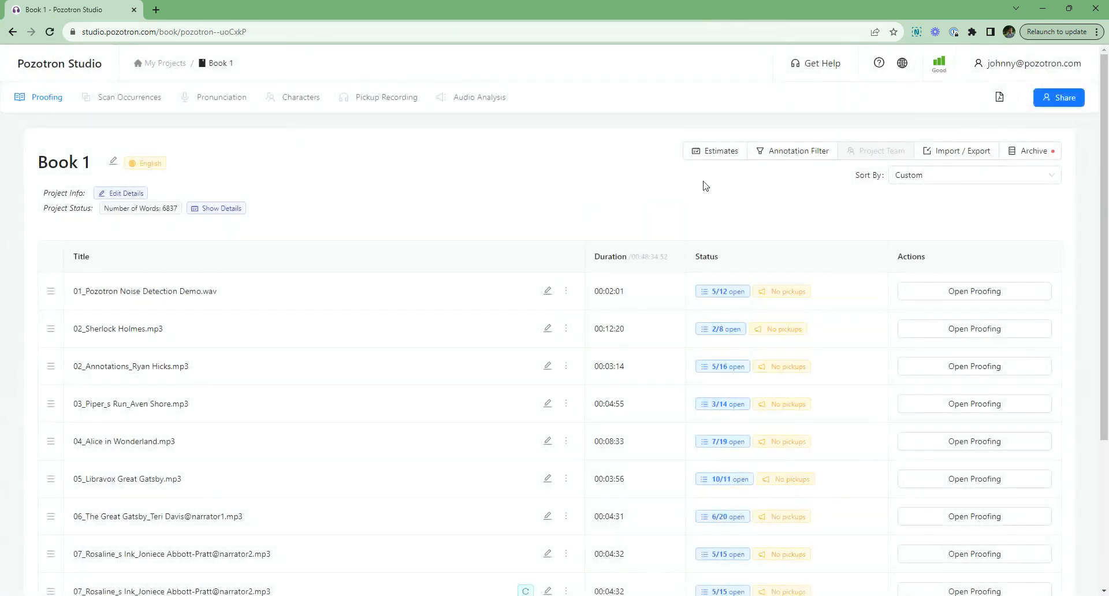
click(771, 152)
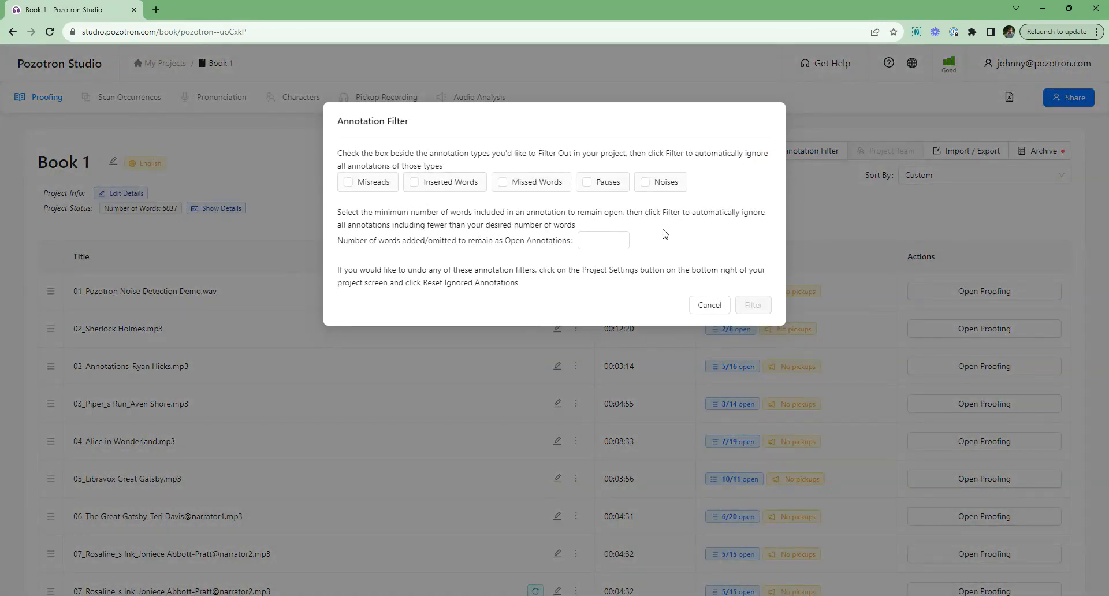
click(860, 223)
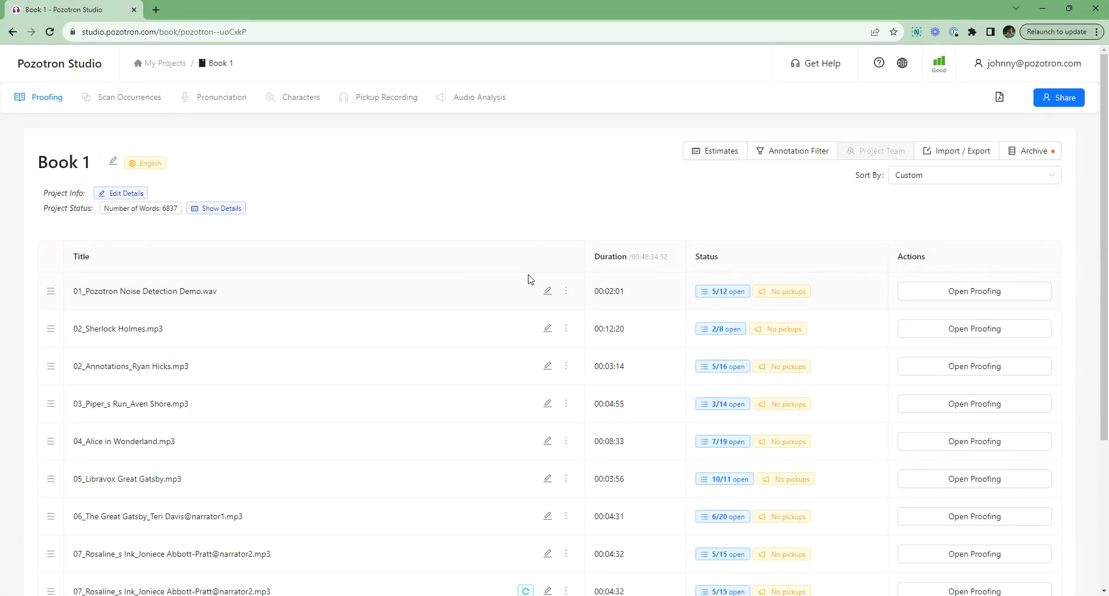
key(ctrl+plus)
key(ctrl+plus)
key(ctrl+plus)
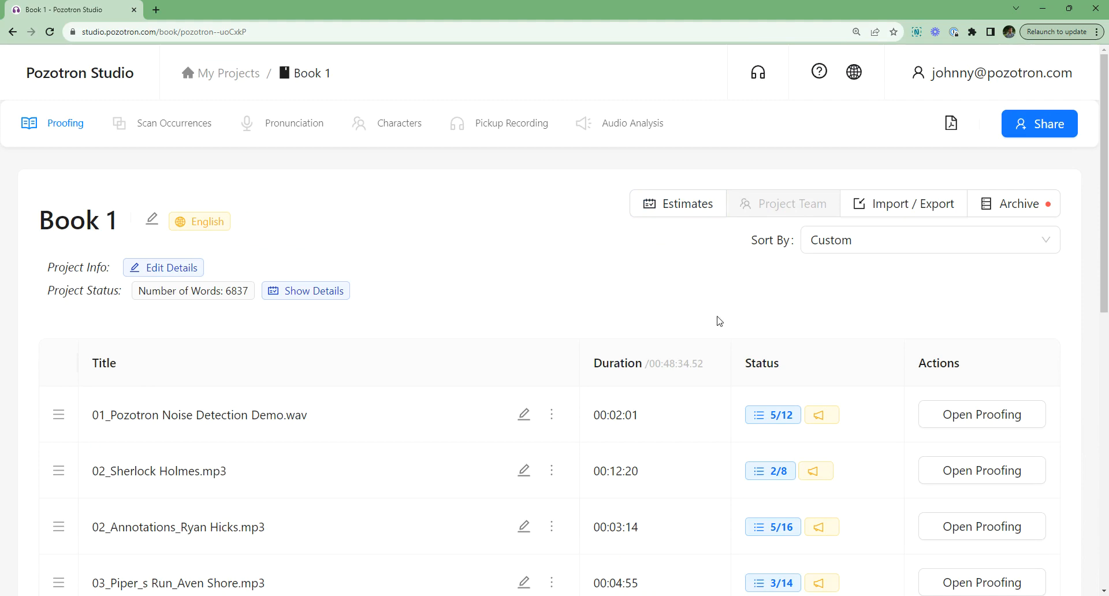
scroll(830, 366, down, 5)
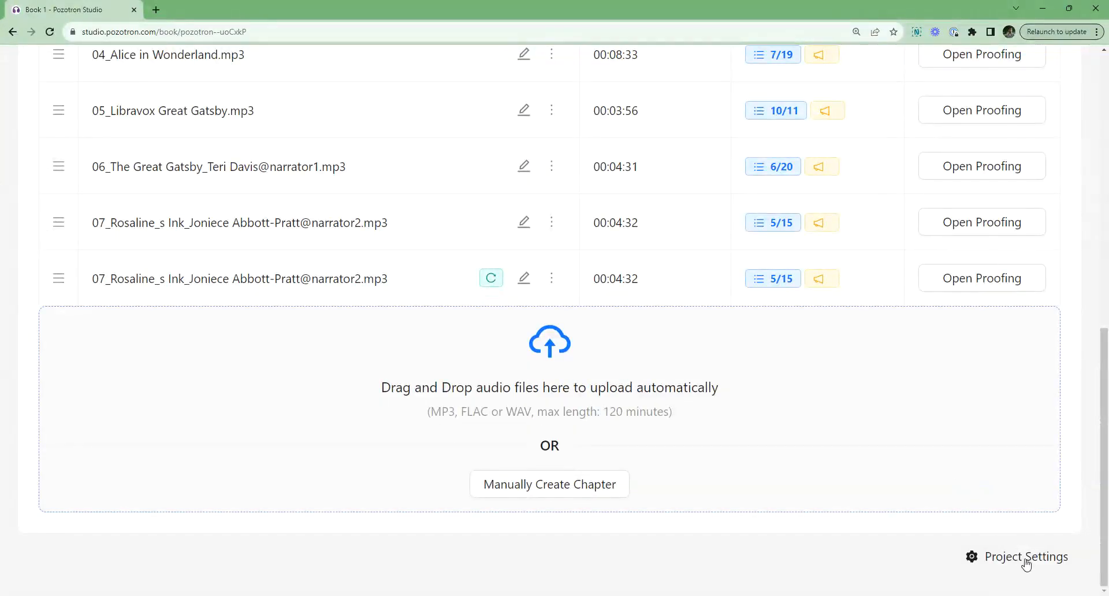
click(1025, 557)
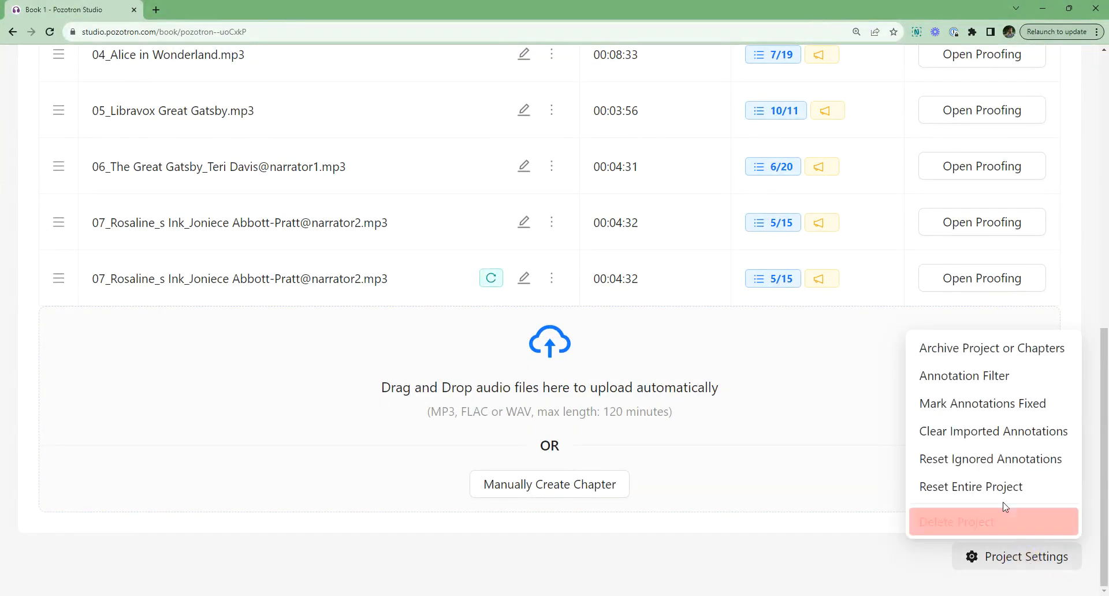
click(987, 378)
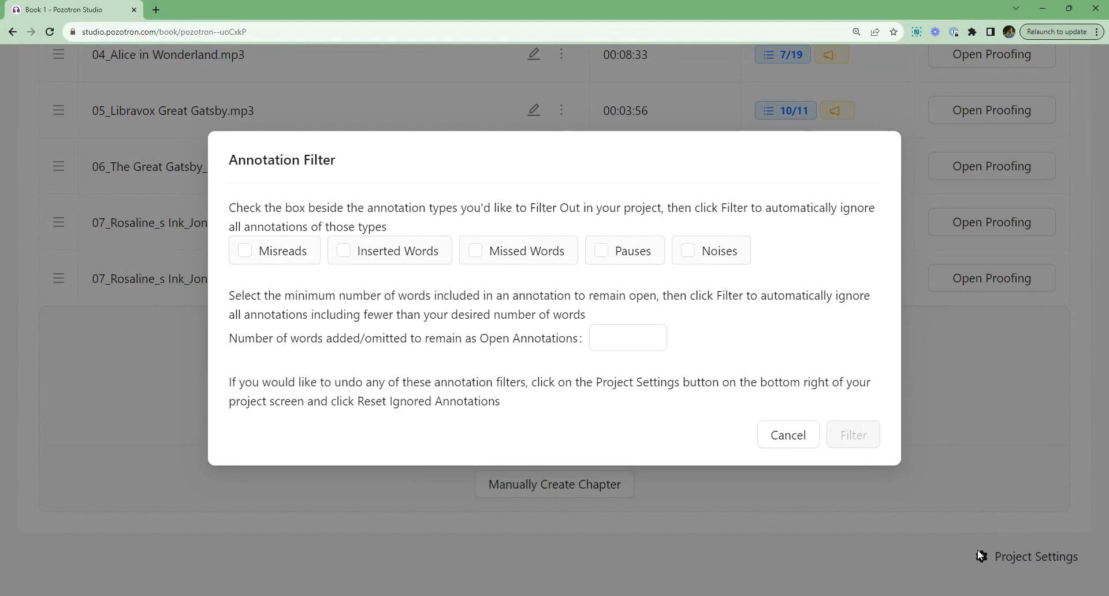
click(777, 434)
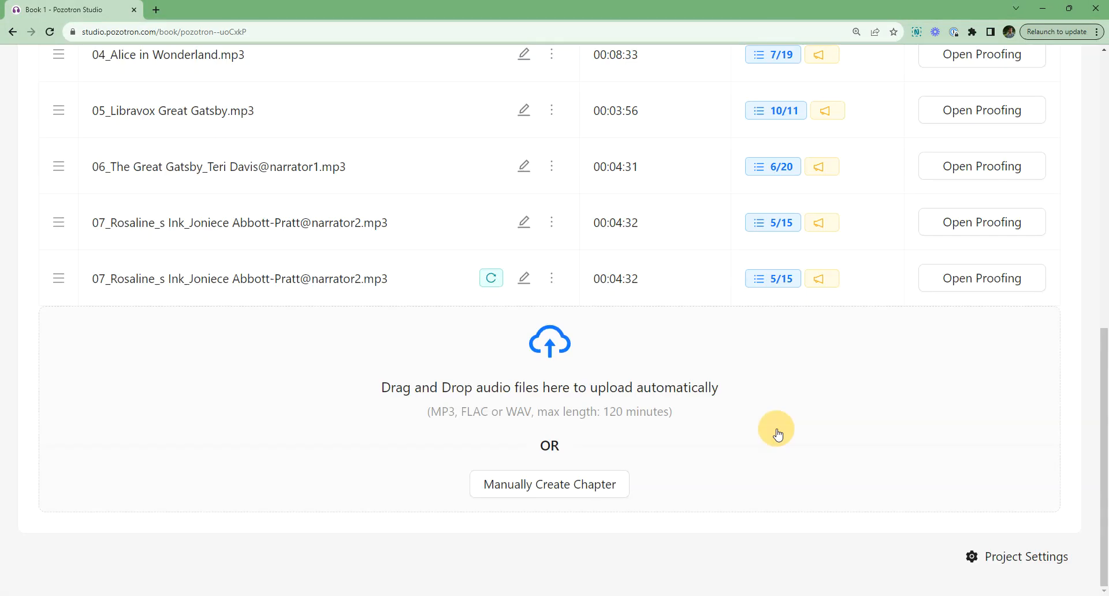
Step: Reset all annotations ignored via the Annotation Filter from the project settings and confirm the reset
click(1003, 560)
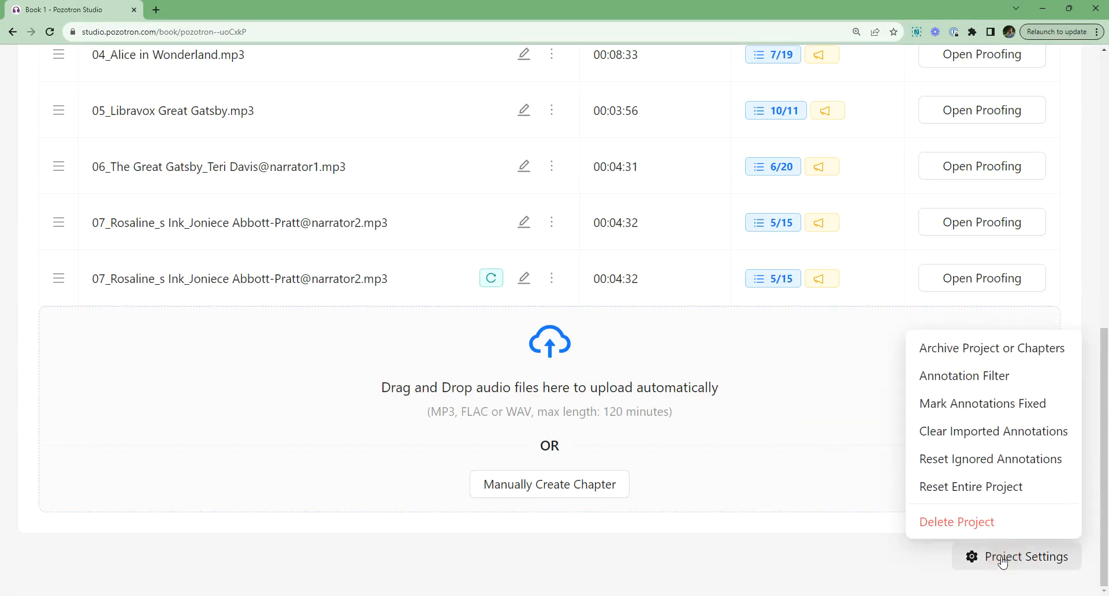
click(970, 462)
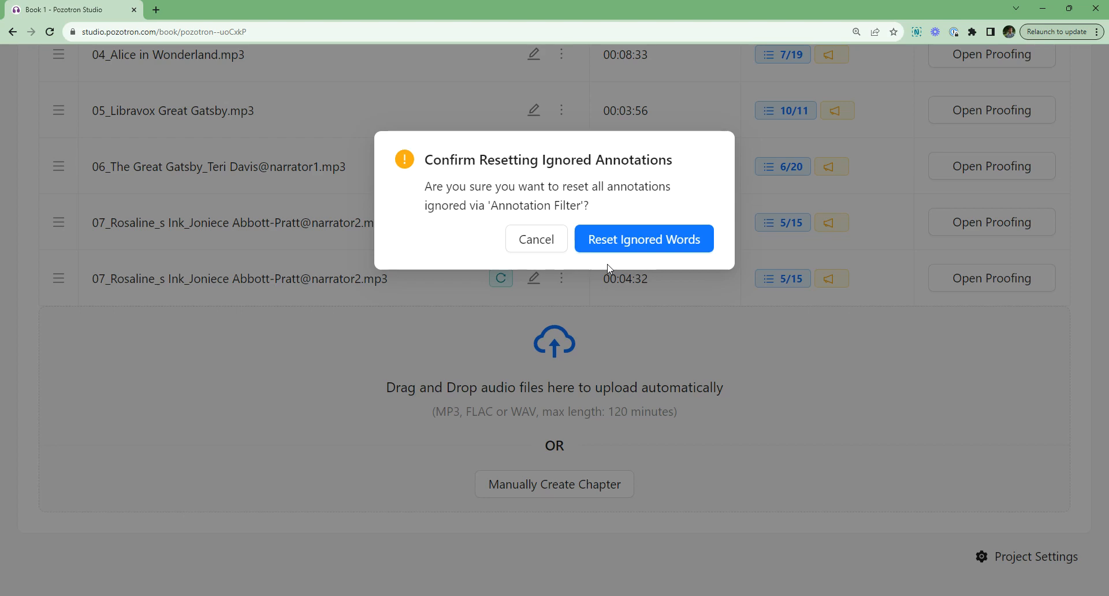
click(608, 244)
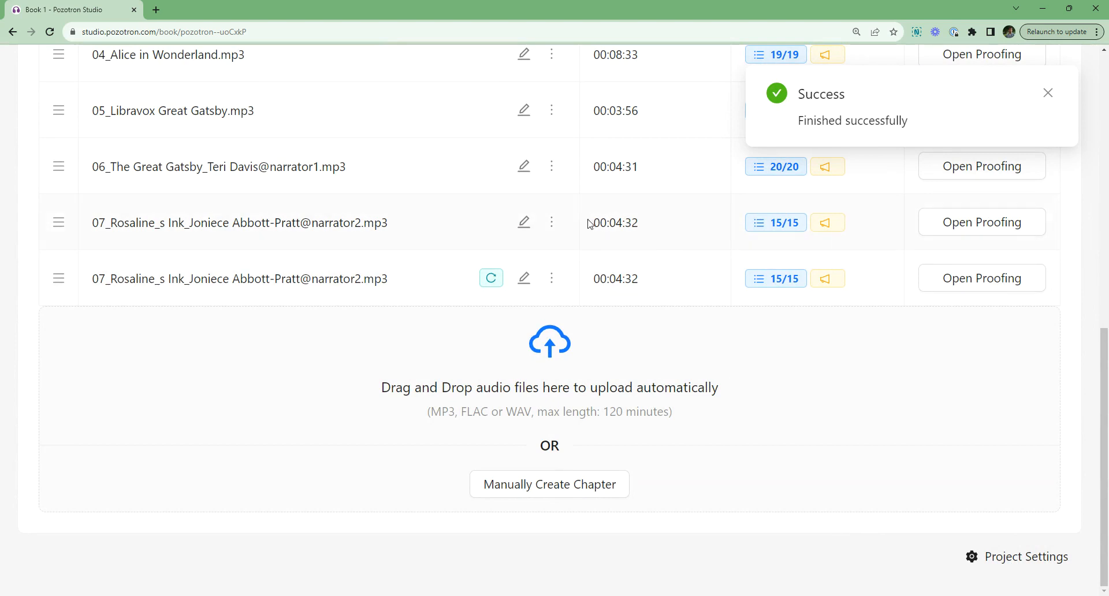
Step: Review the open annotation status of every chapter in the project list
key(ctrl+minus)
key(ctrl+minus)
key(ctrl+minus)
scroll(570, 230, up, 4)
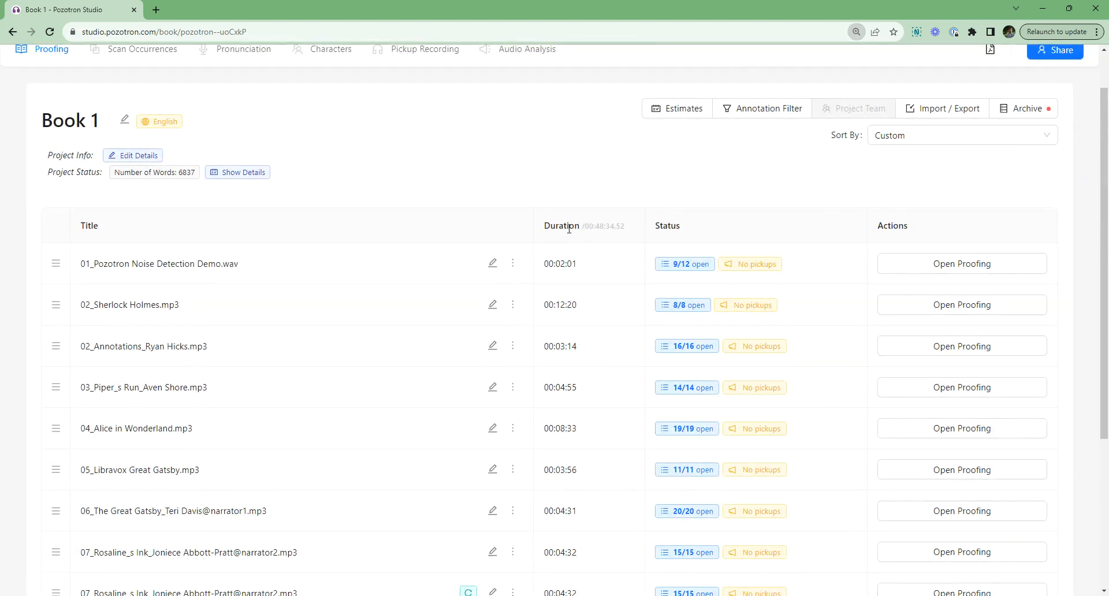